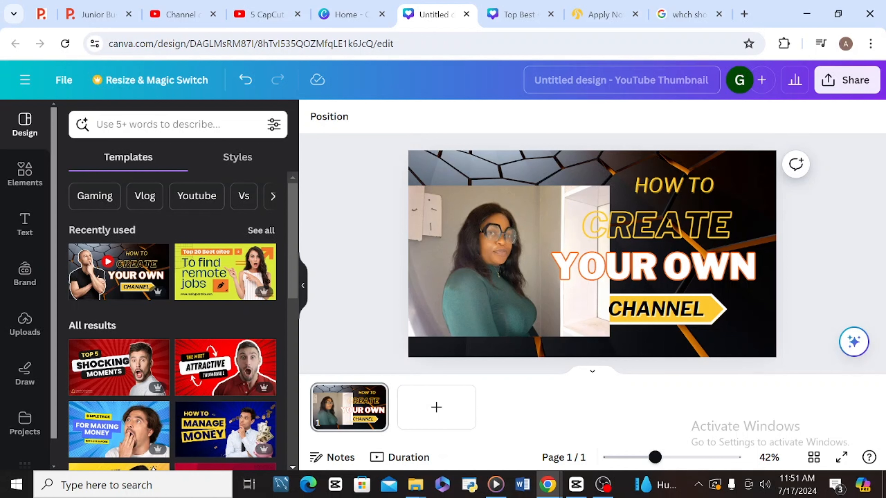
Step: Remove the background from the woman's photo on the thumbnail
click(419, 245)
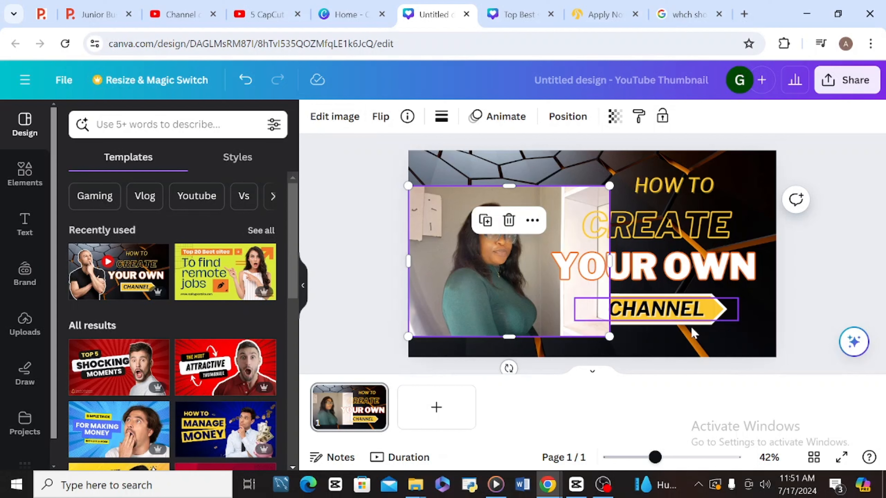
click(333, 118)
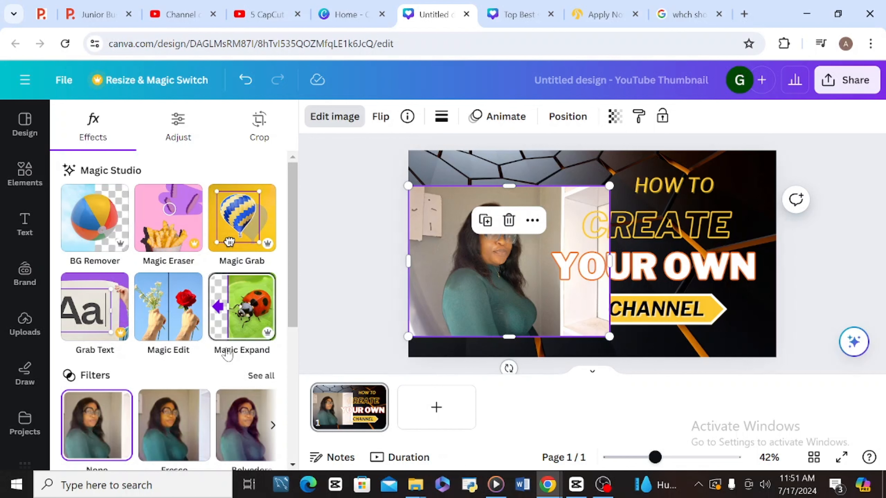
click(120, 245)
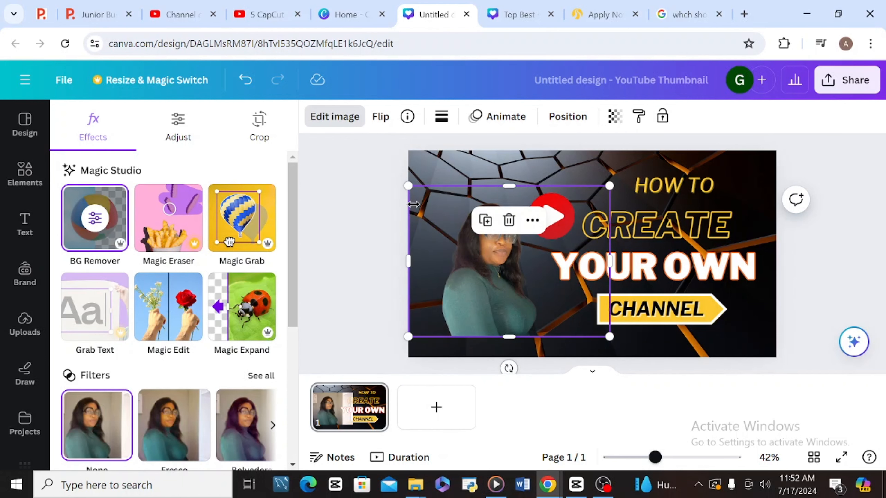
click(314, 196)
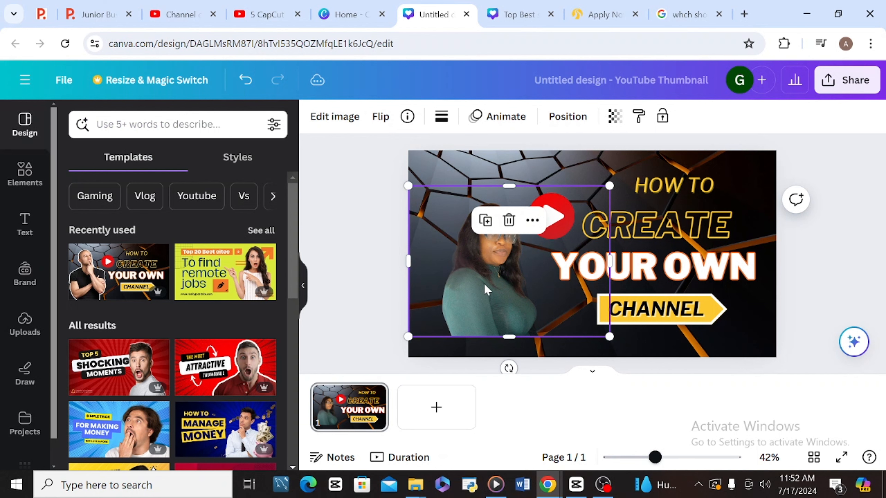
Step: Enlarge the woman's cutout to about 585 × 742 and place it along the left edge of the thumbnail
drag(487, 290, 490, 268)
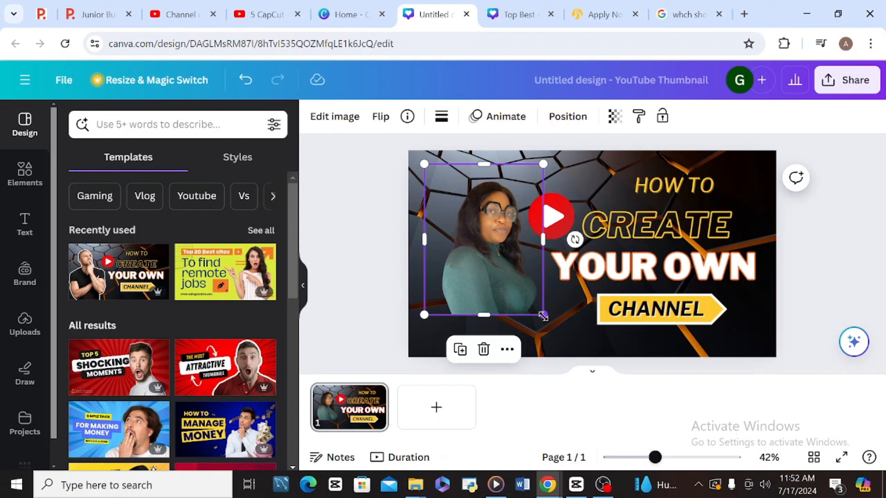
drag(544, 315, 603, 372)
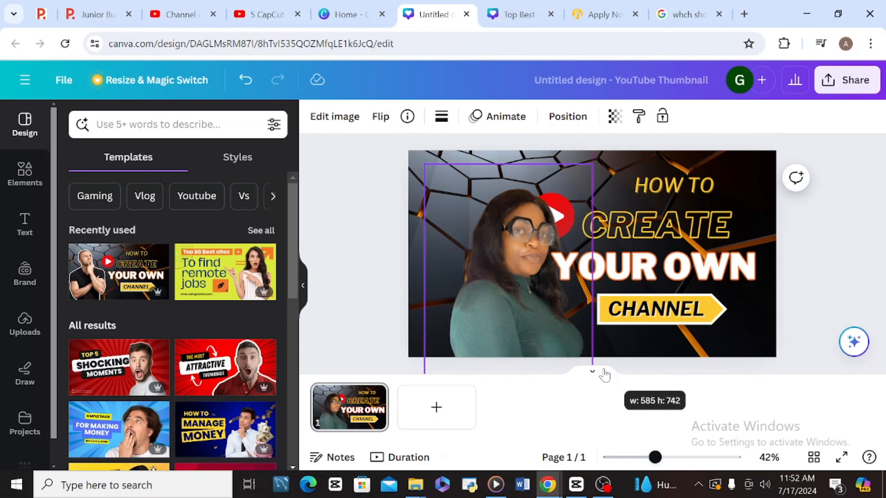
drag(505, 291, 472, 251)
key(Escape)
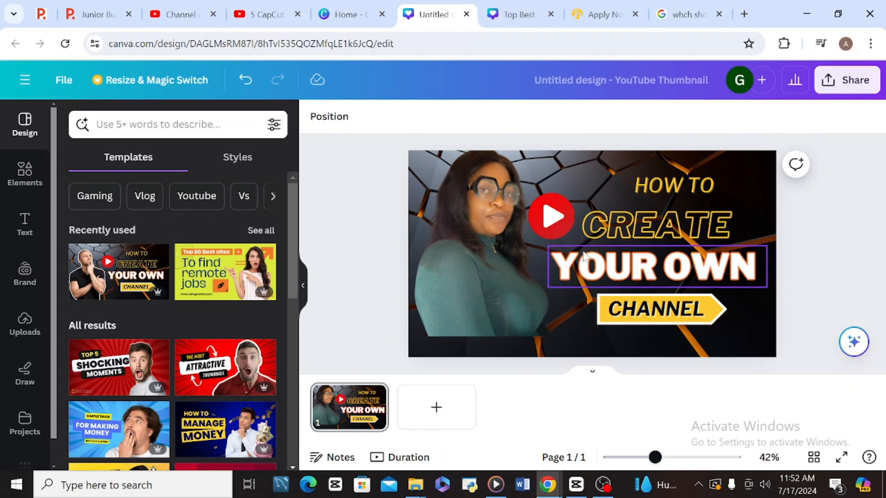
Step: Start a Magic Edit on the woman's photo with the description "change the dress to red"
click(506, 263)
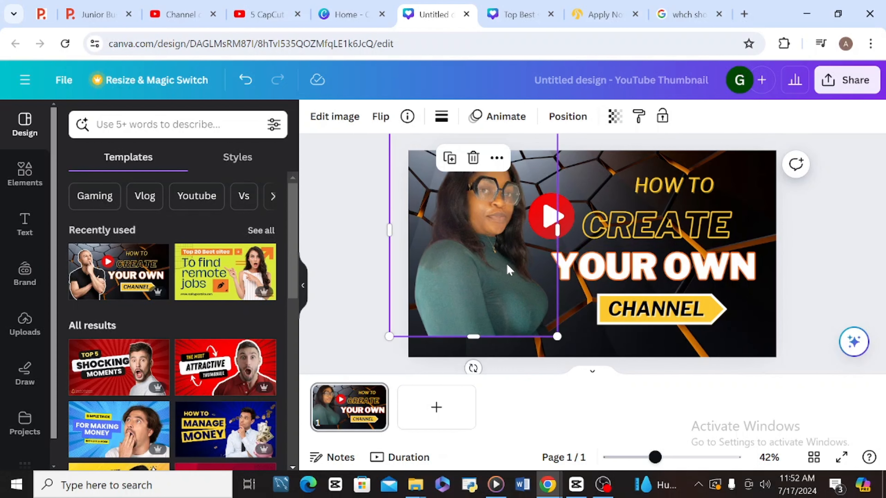
click(314, 118)
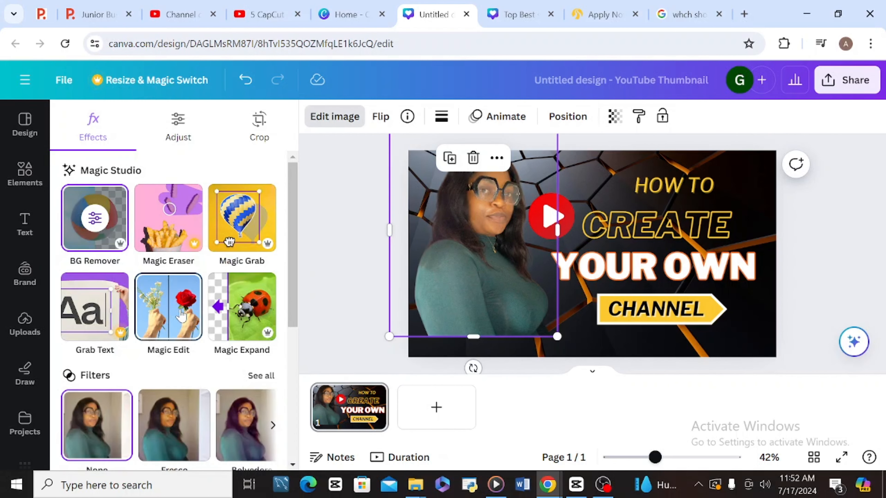
click(184, 314)
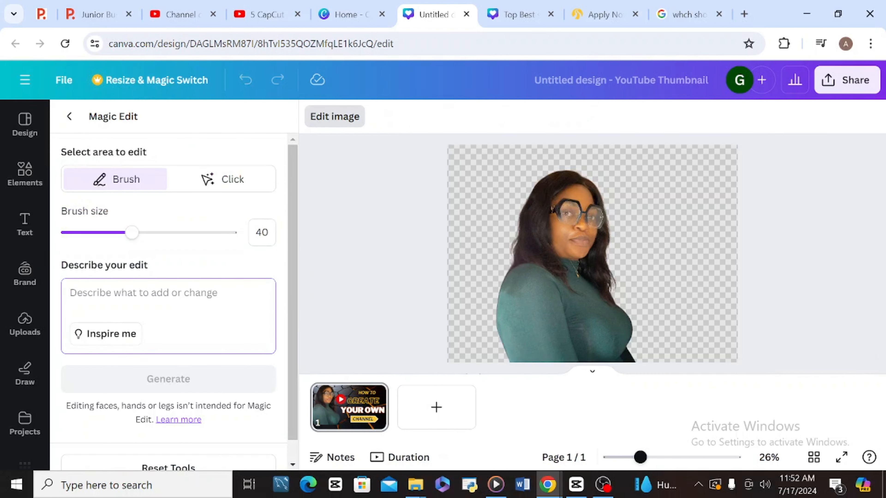
text(ch)
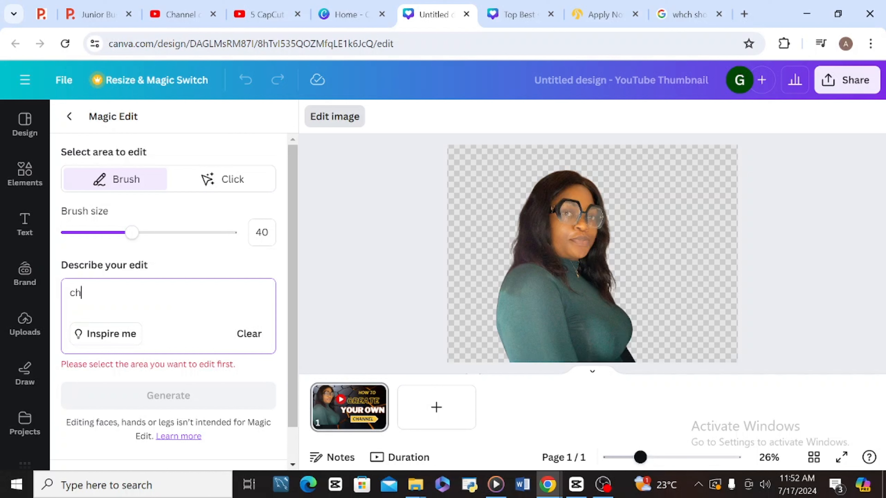
text(a)
text(nge the )
text(dress to )
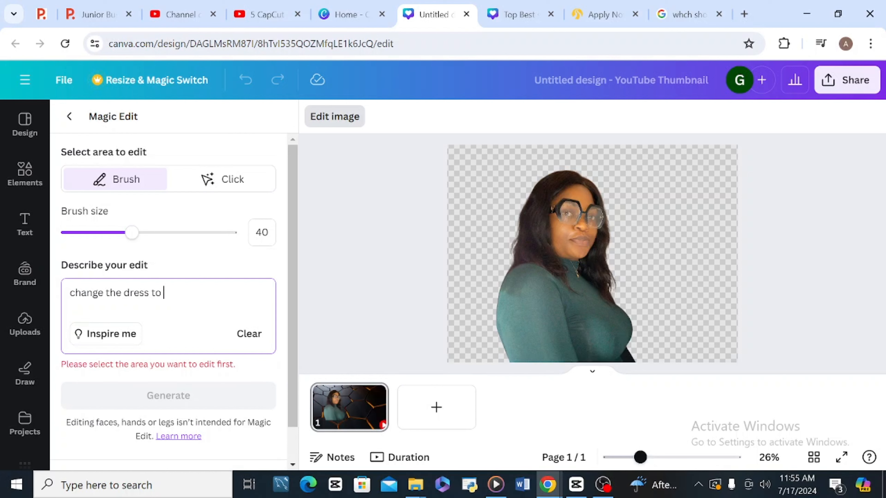
text(red)
Step: Set the brush size to 37, brush over the entire dress and generate the edit
mouse_move(132, 232)
mouse_down()
mouse_move(99, 232)
mouse_move(127, 232)
mouse_up()
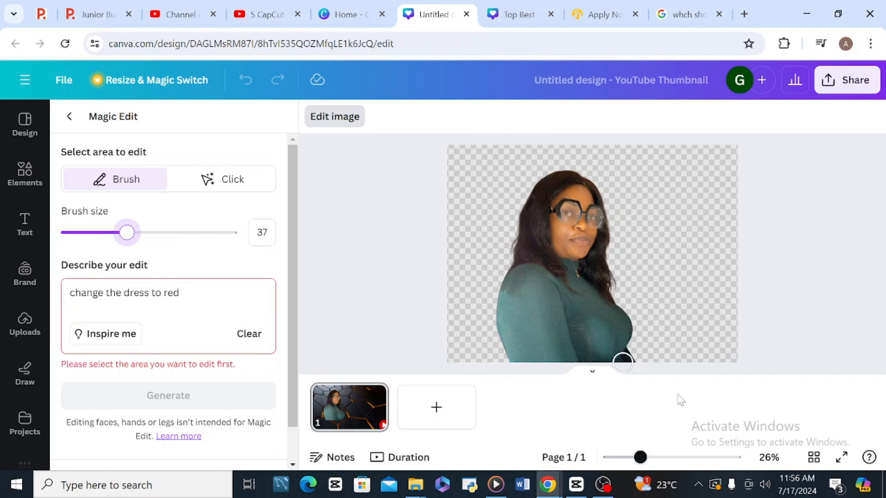
mouse_move(641, 458)
mouse_down()
mouse_move(655, 460)
mouse_move(636, 458)
mouse_up()
mouse_move(522, 270)
mouse_down()
mouse_move(509, 337)
mouse_move(511, 308)
mouse_move(619, 323)
mouse_move(615, 316)
mouse_up()
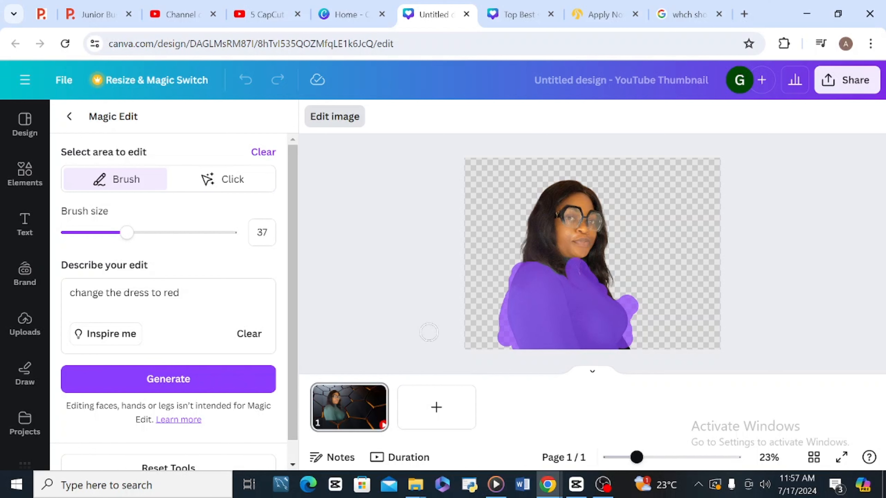
click(181, 380)
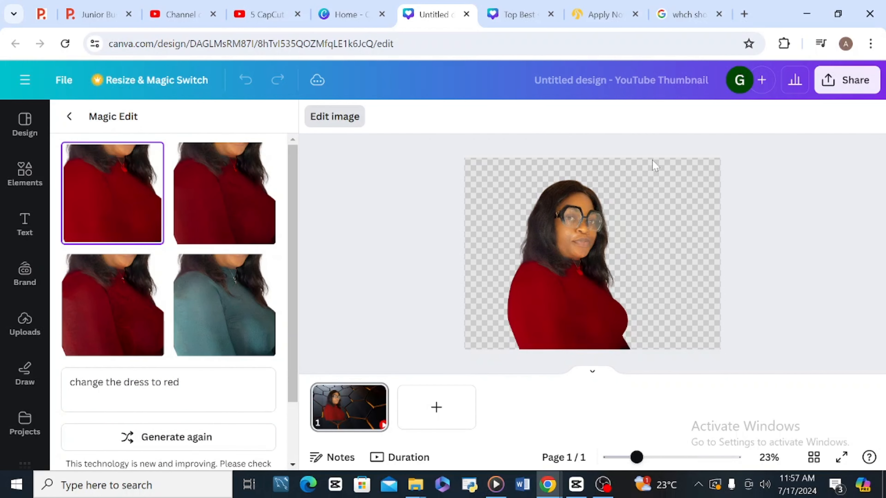
Step: Compare the generated dress variants and choose the second red one in the first row
click(214, 307)
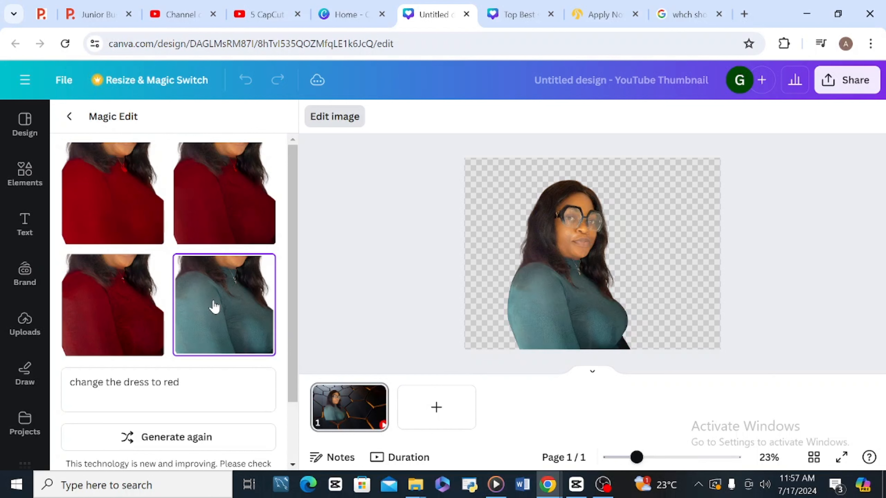
click(96, 235)
click(90, 319)
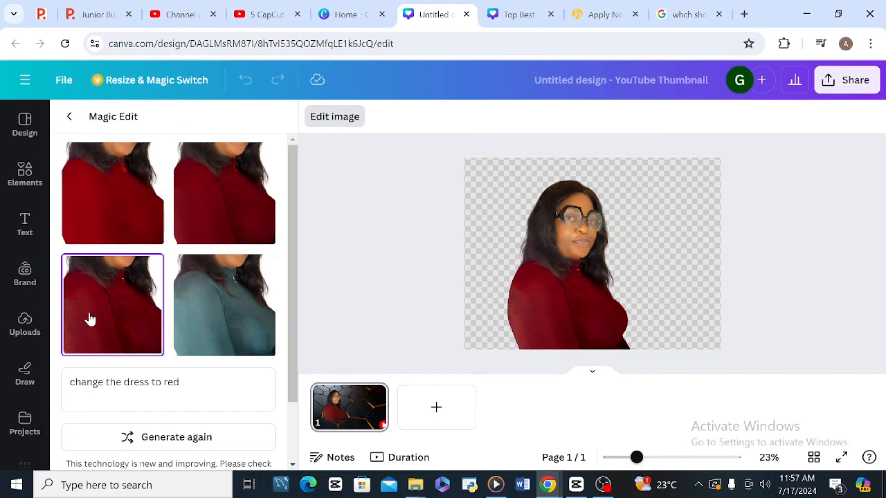
click(240, 223)
Step: Enlarge the inserted teal-dress picture and position it to the right of the red-dress cutout
click(558, 240)
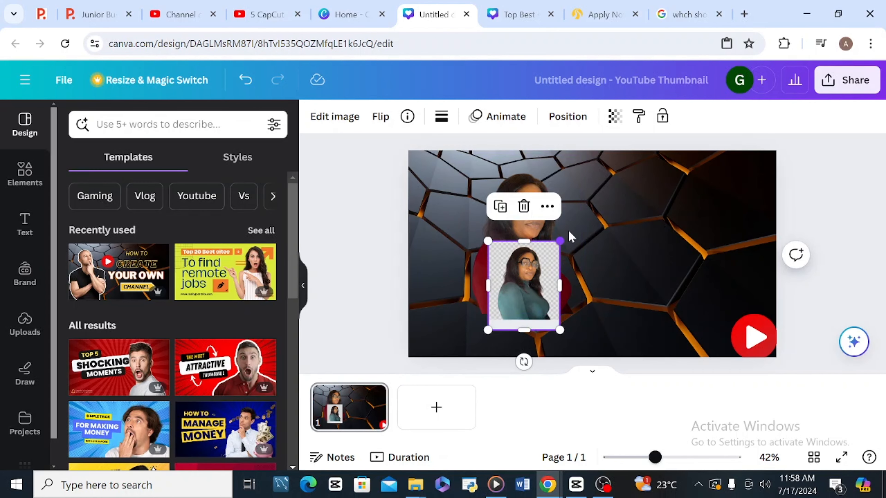
drag(570, 233, 611, 179)
drag(530, 261, 604, 275)
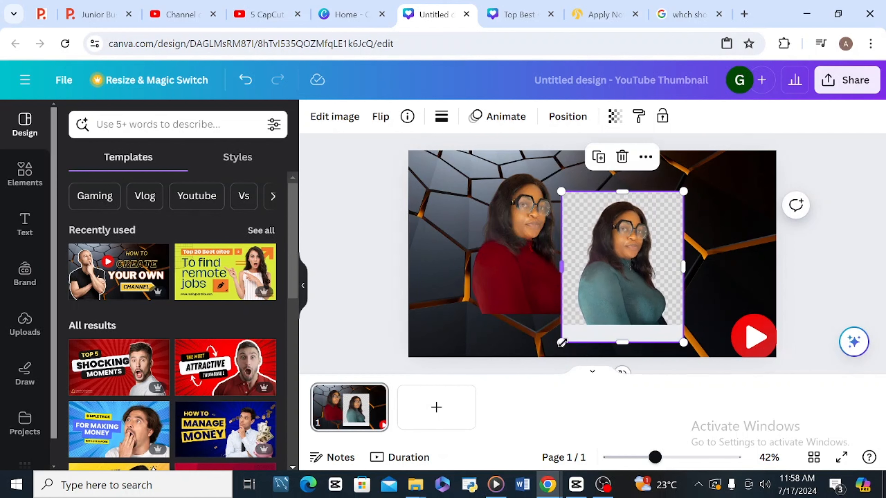
drag(561, 343, 593, 283)
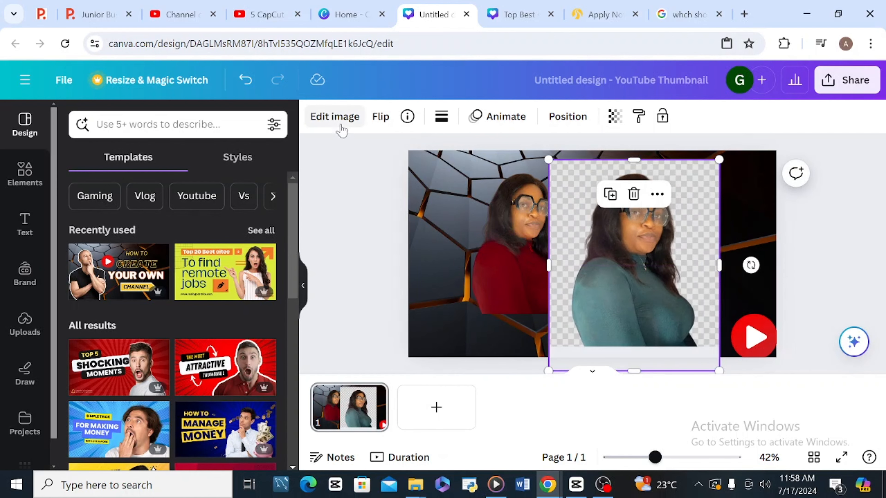
Step: Remove the background from the teal-dress picture and move it slightly up beside the red-dress cutout
click(334, 116)
click(87, 193)
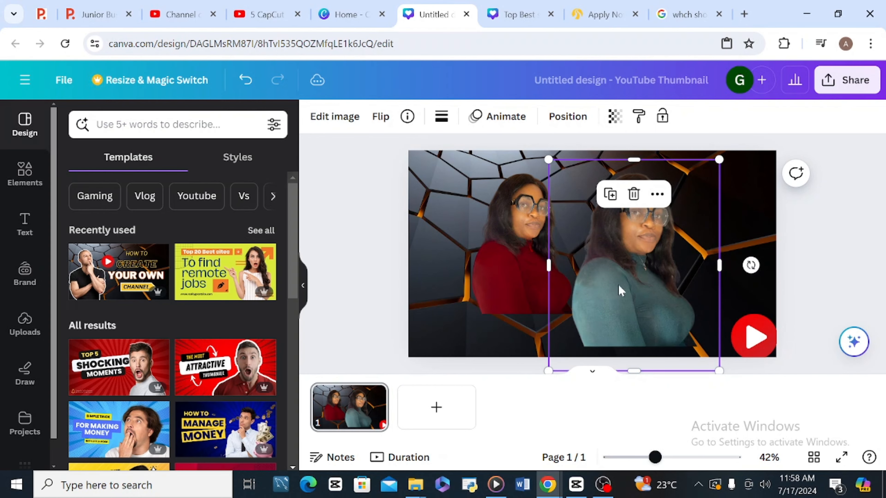
mouse_move(620, 290)
mouse_down()
mouse_move(471, 278)
mouse_move(606, 288)
mouse_up()
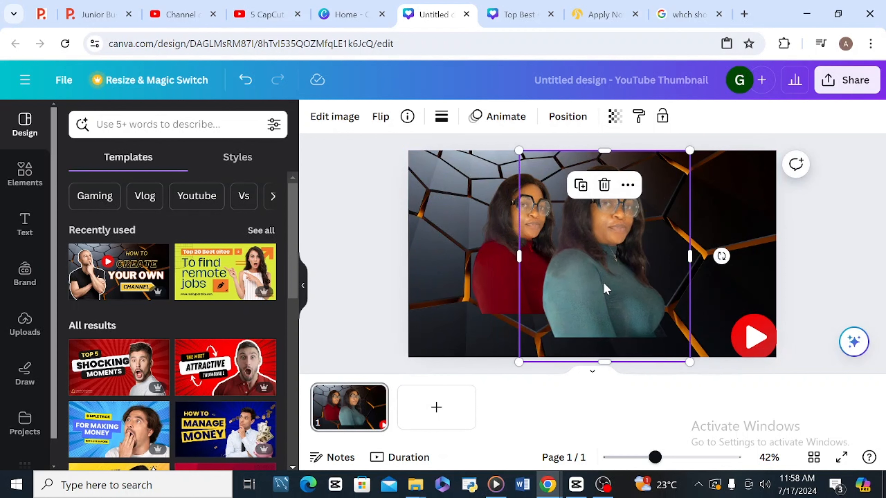
drag(608, 272, 620, 269)
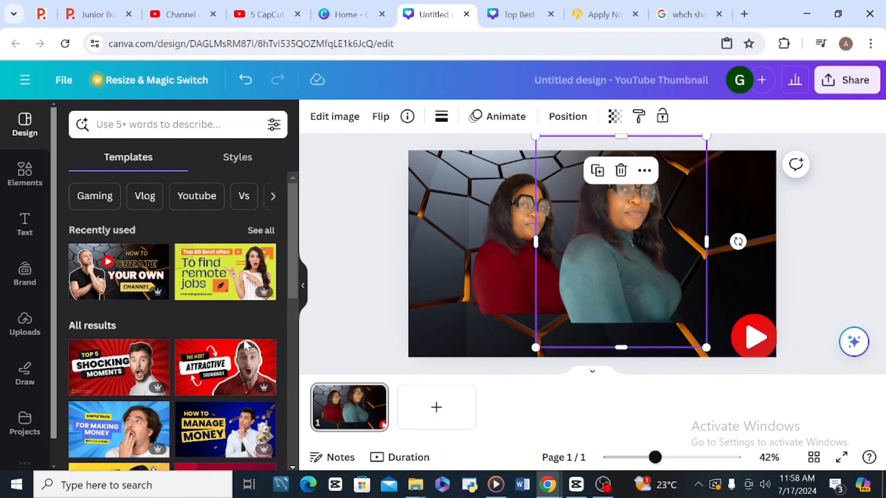
Step: Apply the Fresco filter to the teal-dress picture and look through the remaining effects
click(334, 116)
scroll(293, 349, down, 3)
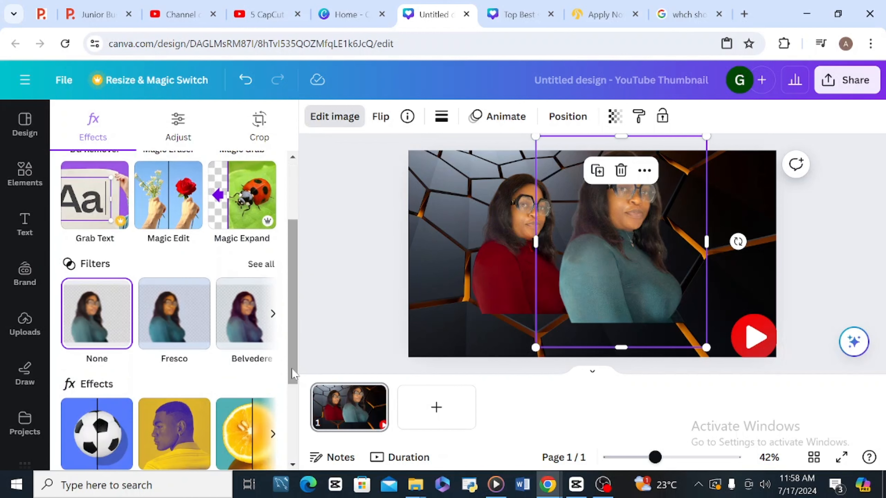
click(169, 328)
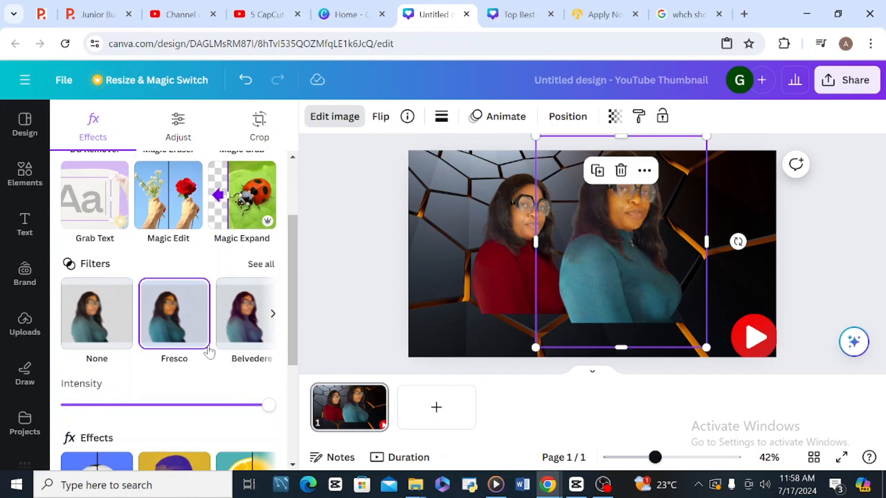
scroll(293, 353, down, 5)
scroll(293, 353, up, 6)
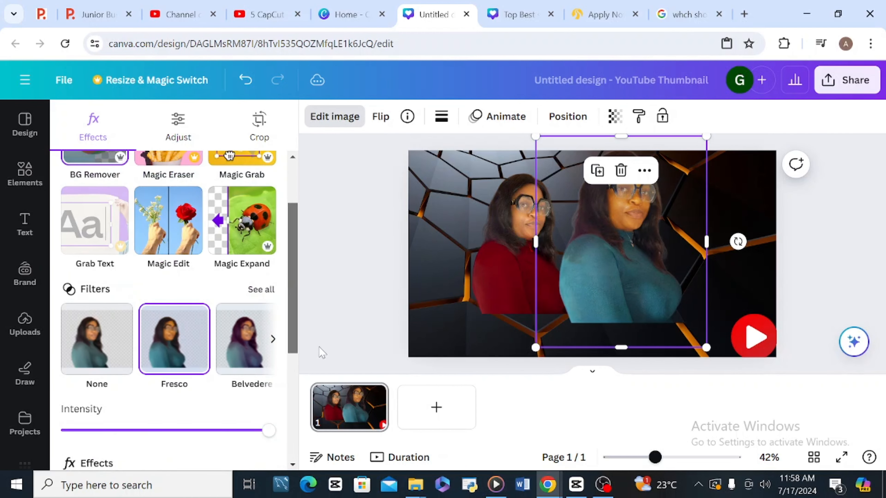
Step: Open Magic Edit for the red-dress picture
click(499, 266)
click(344, 117)
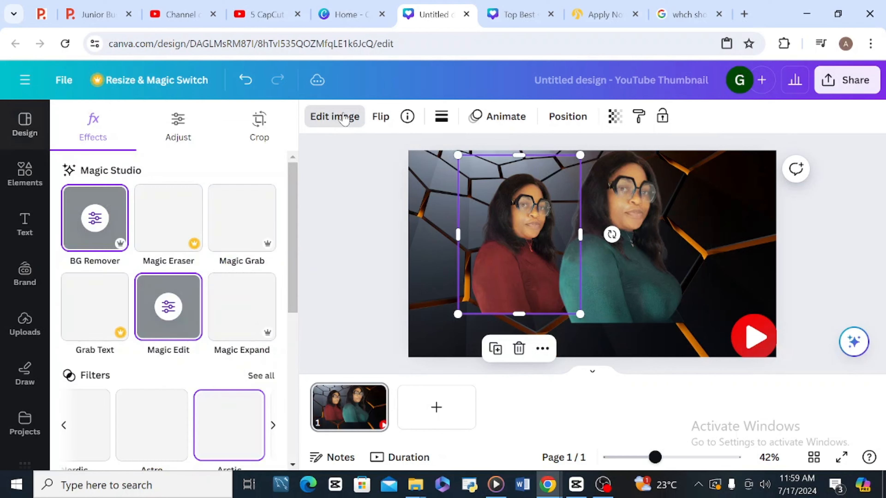
click(164, 316)
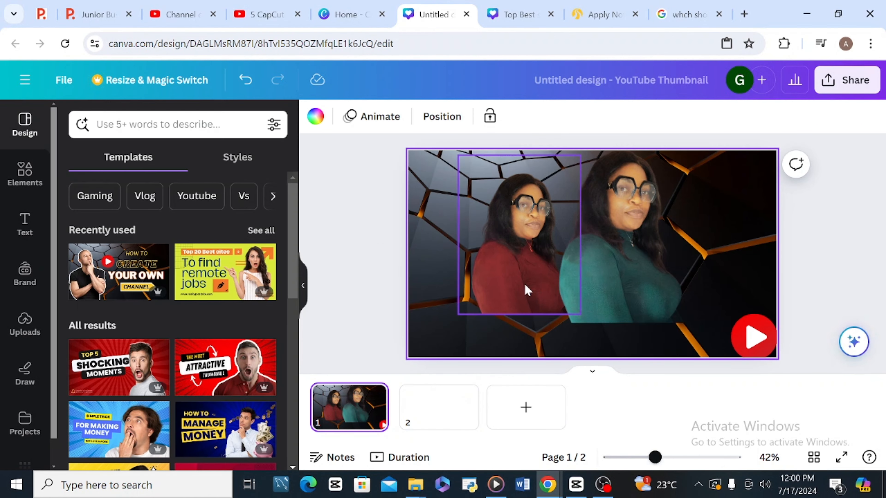
Step: Move the red-dress picture to the left on page 1 and enlarge it down to the thumbnail's lower edge
click(524, 283)
drag(524, 282, 491, 281)
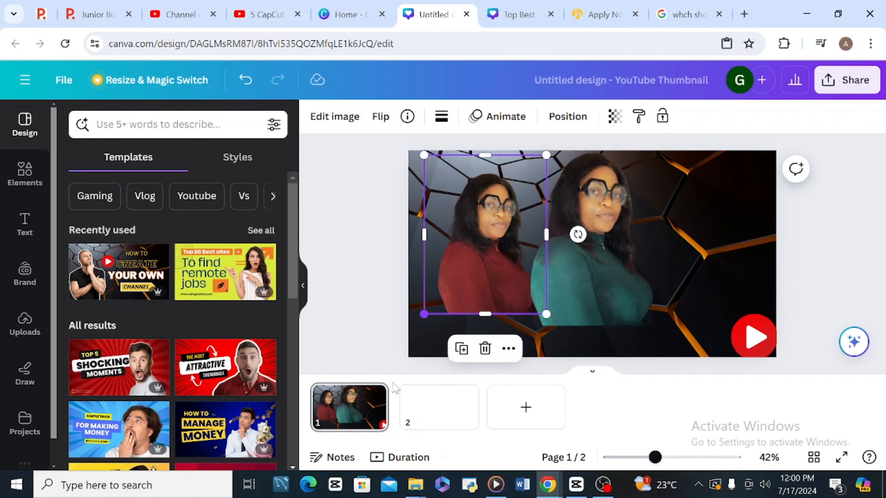
drag(425, 314, 396, 350)
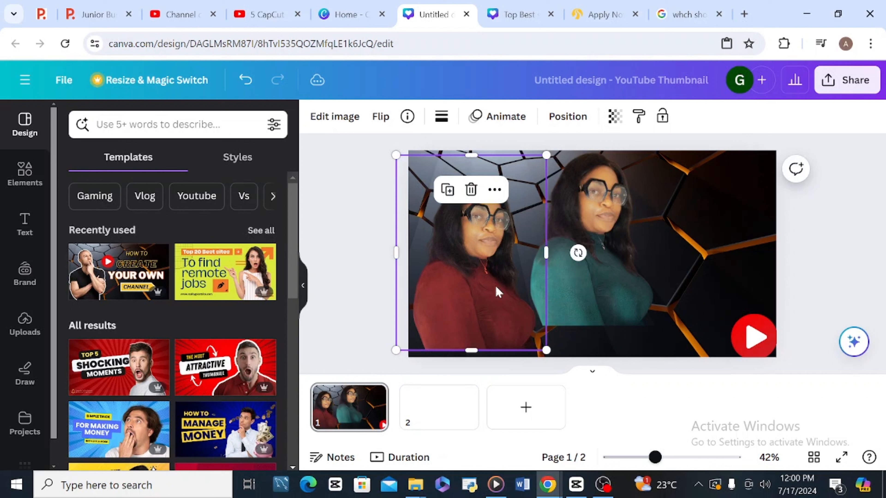
click(619, 284)
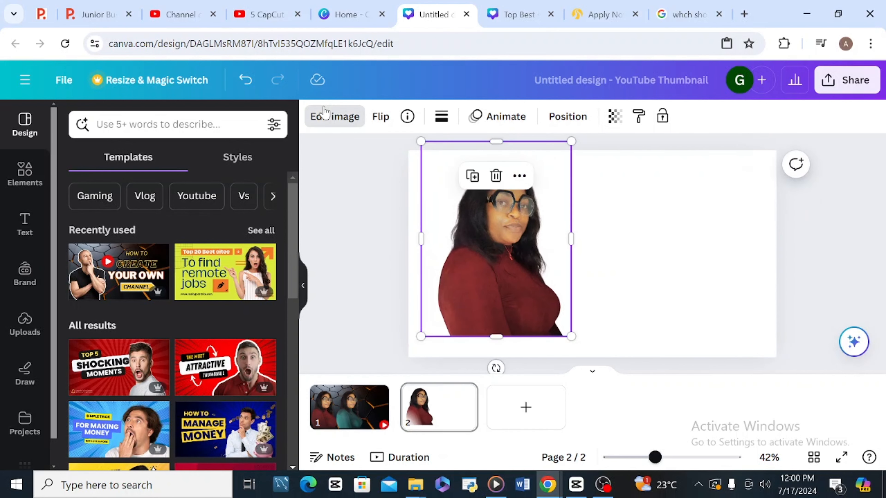
Step: Start a Magic Edit on the red-dress picture on page 2 with the description "change the dress to white"
click(334, 116)
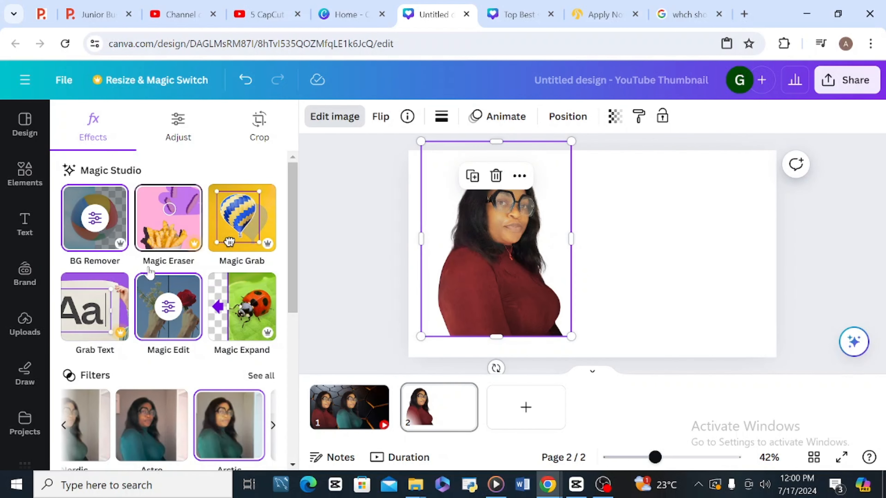
click(152, 333)
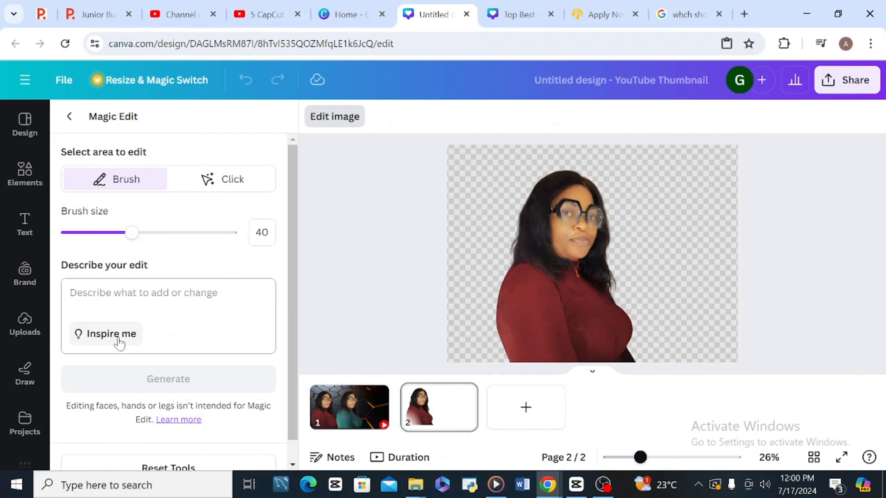
click(119, 343)
text(change th)
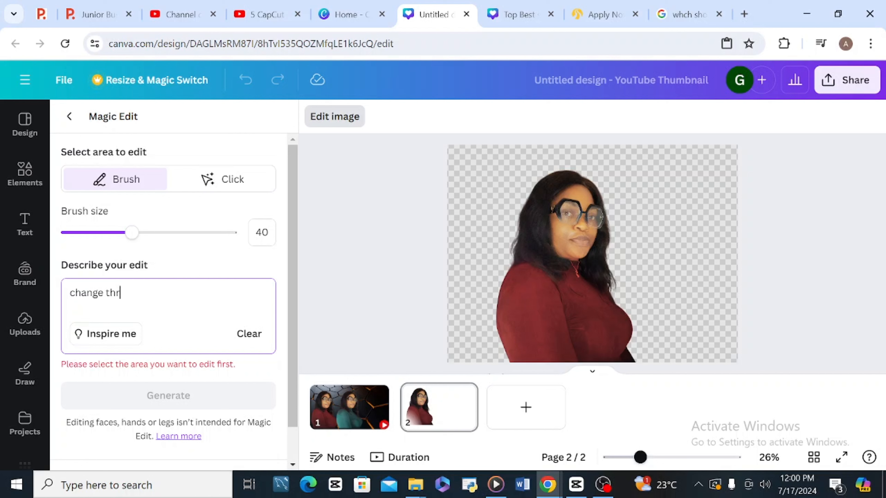
text(e dress to white)
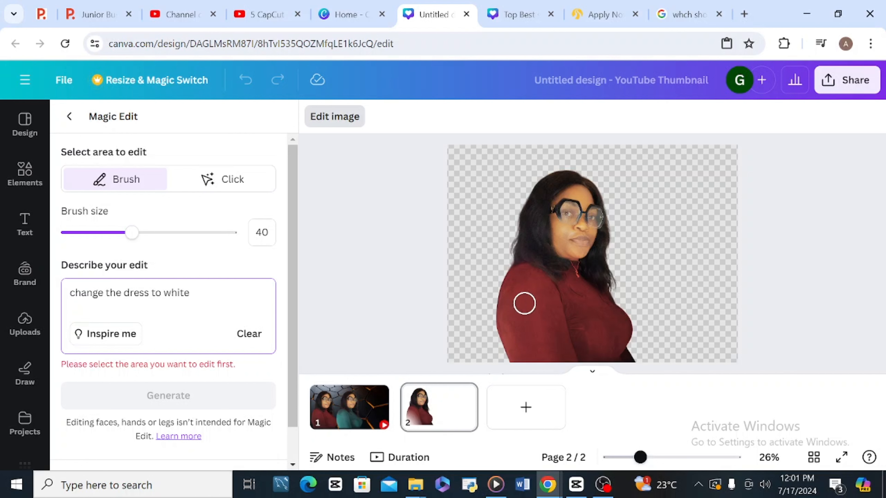
Step: Mark the whole red dress as the Magic Edit area, generate the variations and choose the third one
mouse_move(524, 303)
mouse_down()
mouse_move(525, 270)
mouse_move(508, 296)
mouse_move(541, 287)
mouse_move(533, 278)
mouse_move(514, 339)
mouse_move(594, 368)
mouse_move(569, 335)
mouse_move(539, 316)
mouse_move(551, 305)
mouse_move(566, 346)
mouse_move(586, 344)
mouse_move(638, 364)
mouse_move(611, 302)
mouse_move(581, 290)
mouse_move(579, 262)
mouse_move(574, 275)
mouse_move(600, 326)
mouse_move(619, 337)
mouse_move(591, 300)
mouse_move(545, 293)
mouse_up()
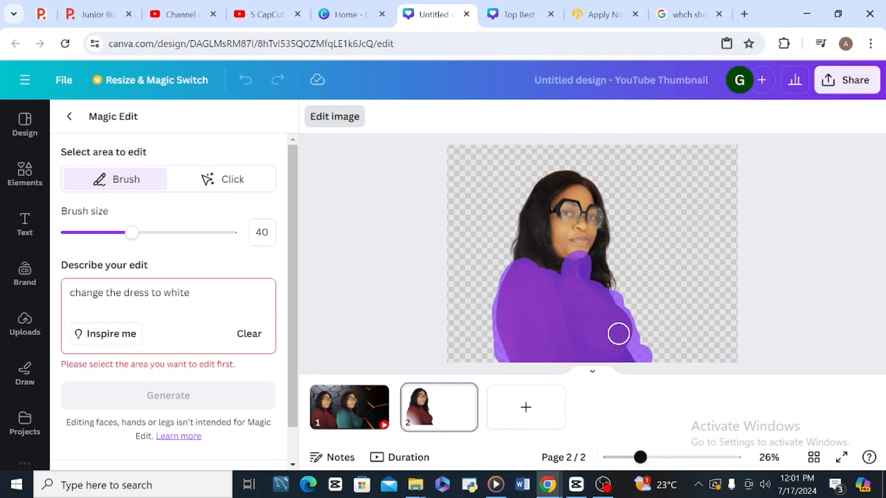
drag(564, 314, 573, 312)
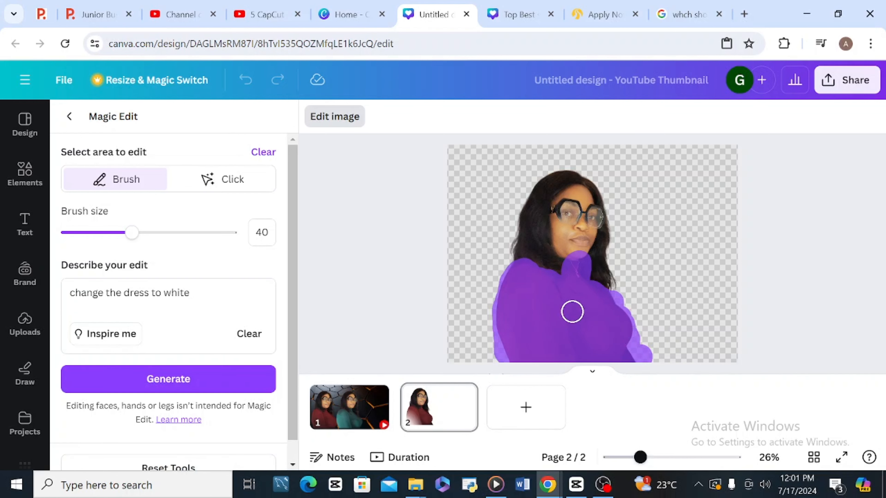
click(199, 380)
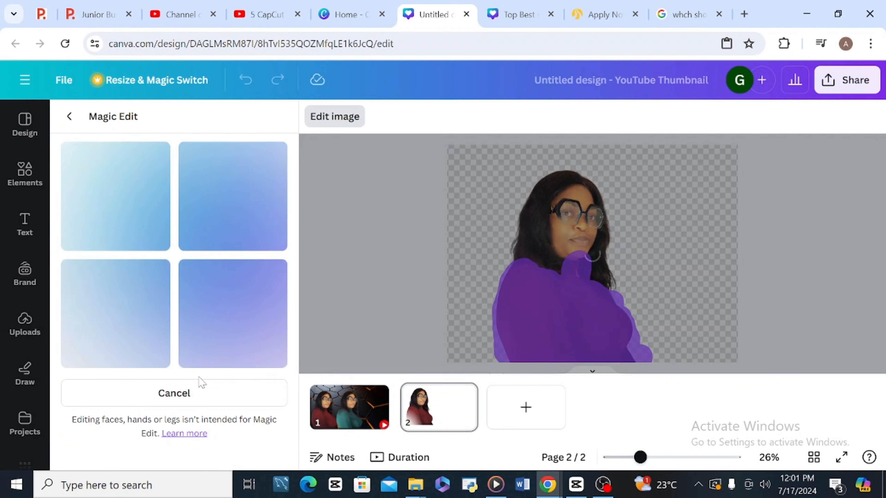
click(142, 338)
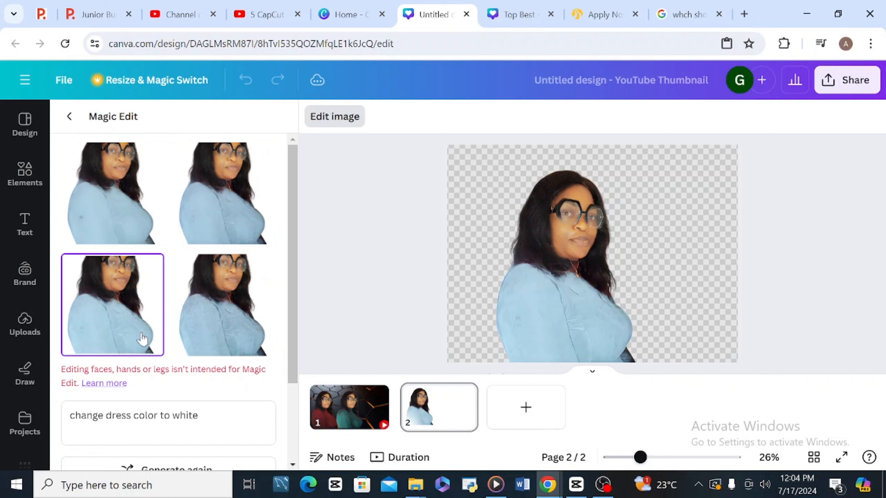
Step: Copy the light-blue-dress picture from page 2 to page 1 and place it to the right of the teal-dress picture
click(499, 265)
right_click(499, 265)
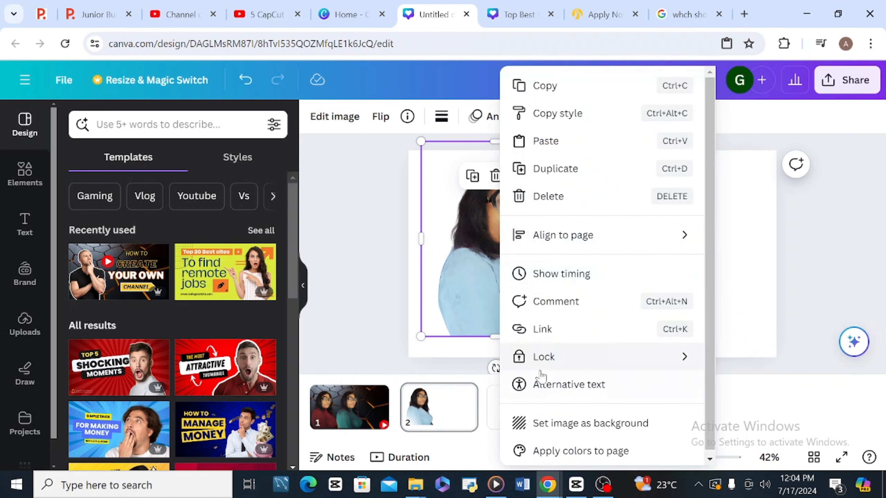
click(544, 86)
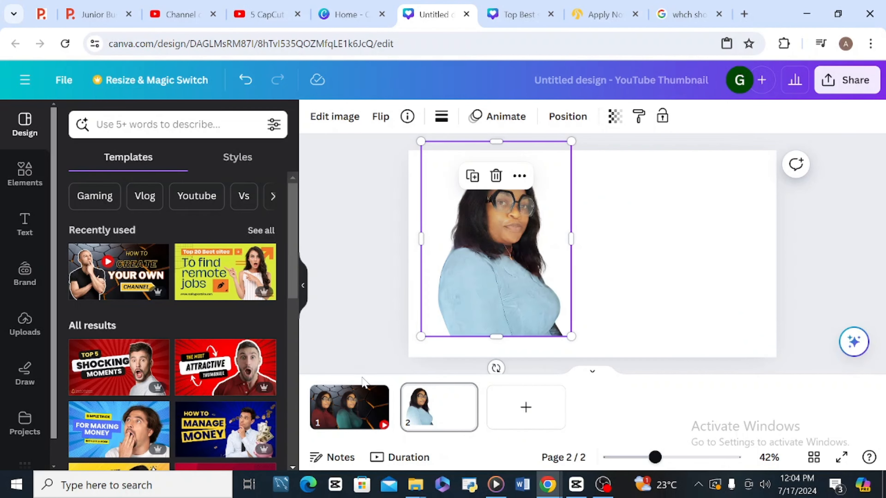
click(363, 391)
right_click(462, 270)
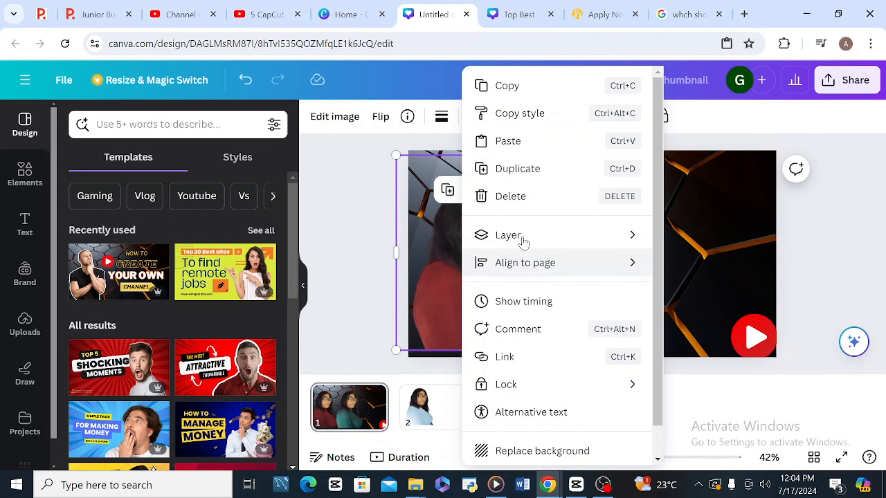
click(527, 141)
drag(504, 283, 691, 293)
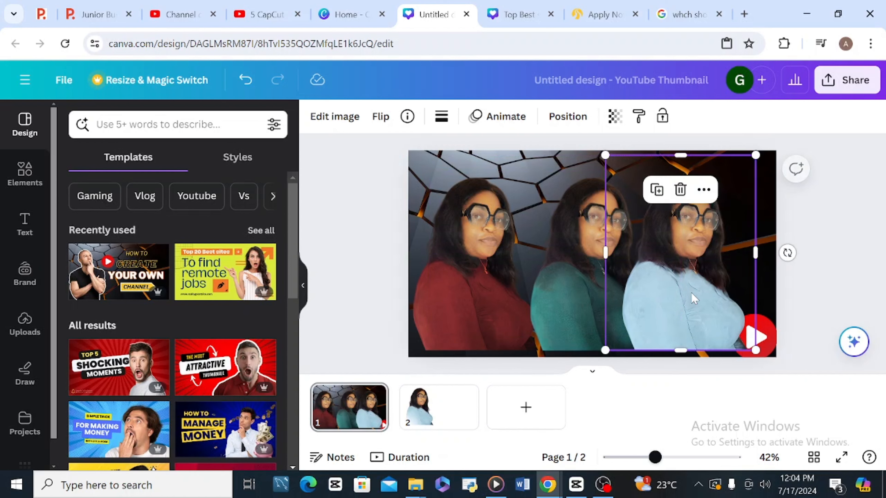
Step: Open Magic Edit for the teal-dress picture on page 2
scroll(691, 293, down, 5)
click(333, 116)
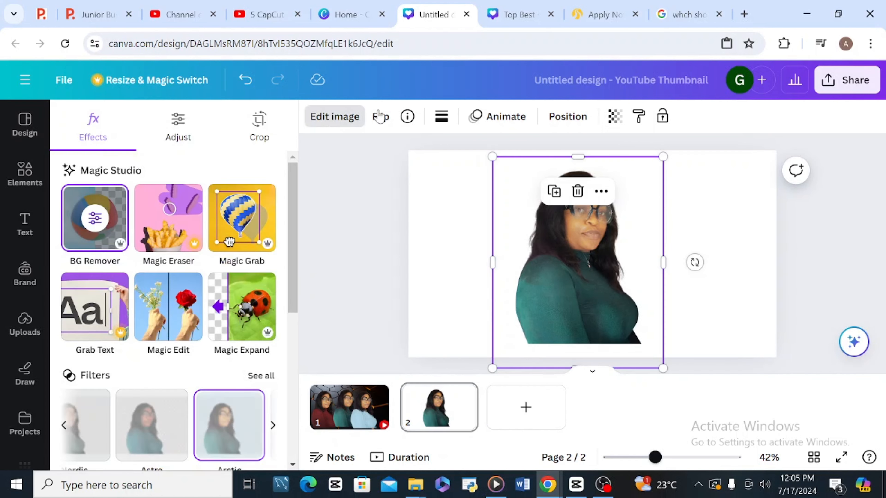
click(340, 120)
click(340, 121)
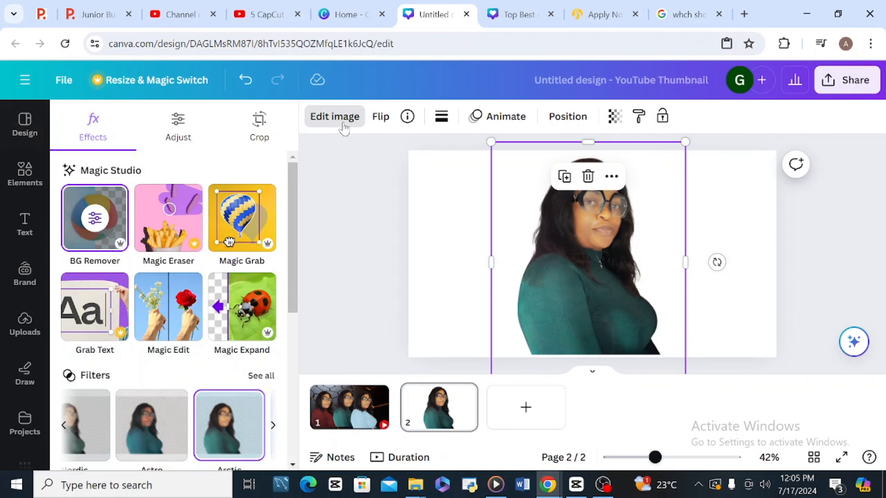
click(181, 320)
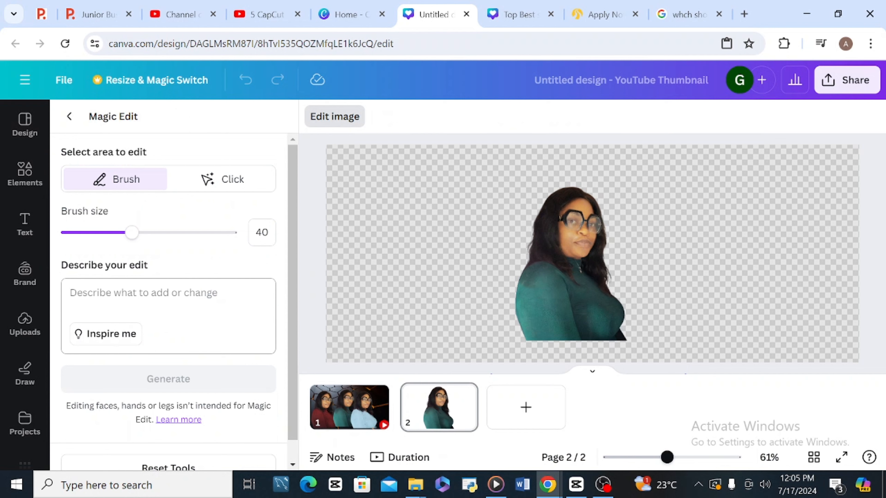
Step: Generate a Magic Edit described as "change the dress color to pink" over the whole teal dress, brushed at size 28
click(70, 293)
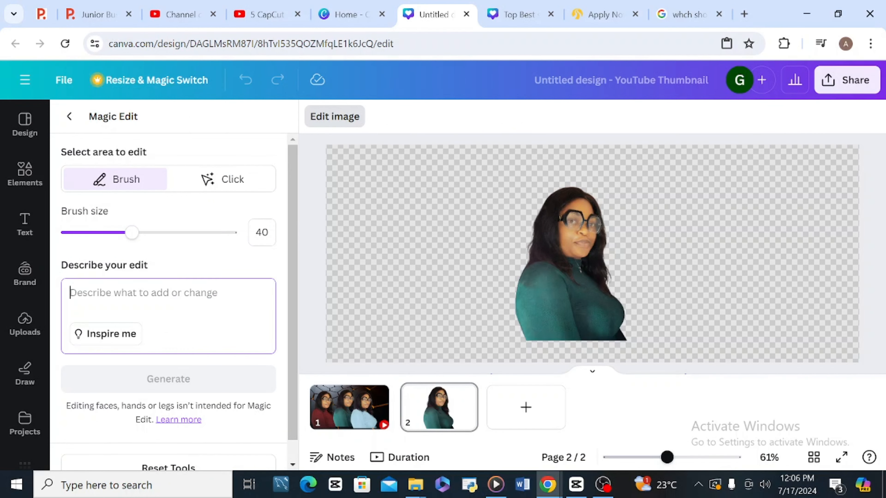
text(change the dress co)
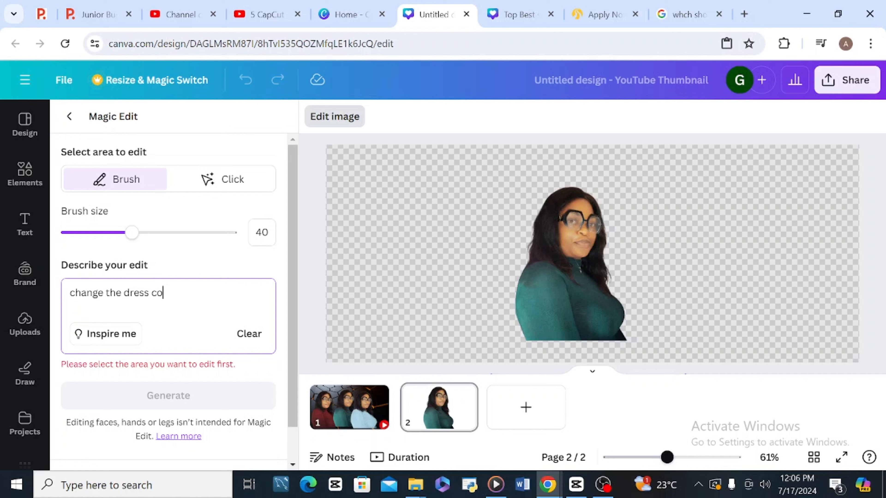
text(r to pink)
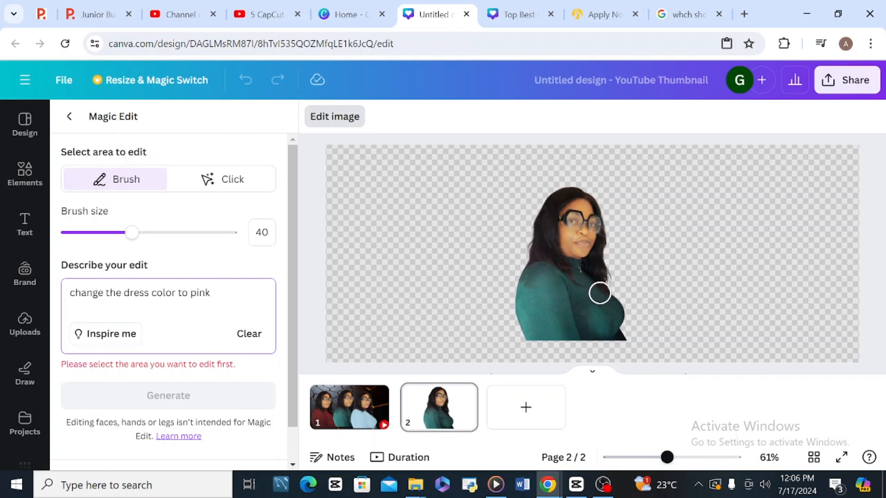
mouse_move(539, 262)
mouse_down()
mouse_move(520, 303)
mouse_move(528, 332)
mouse_move(548, 346)
mouse_move(528, 343)
mouse_move(621, 340)
mouse_move(614, 308)
mouse_move(619, 313)
mouse_move(558, 331)
mouse_move(550, 325)
mouse_move(548, 317)
mouse_move(570, 310)
mouse_move(554, 277)
mouse_move(595, 307)
mouse_move(595, 295)
mouse_move(585, 286)
mouse_move(573, 303)
mouse_up()
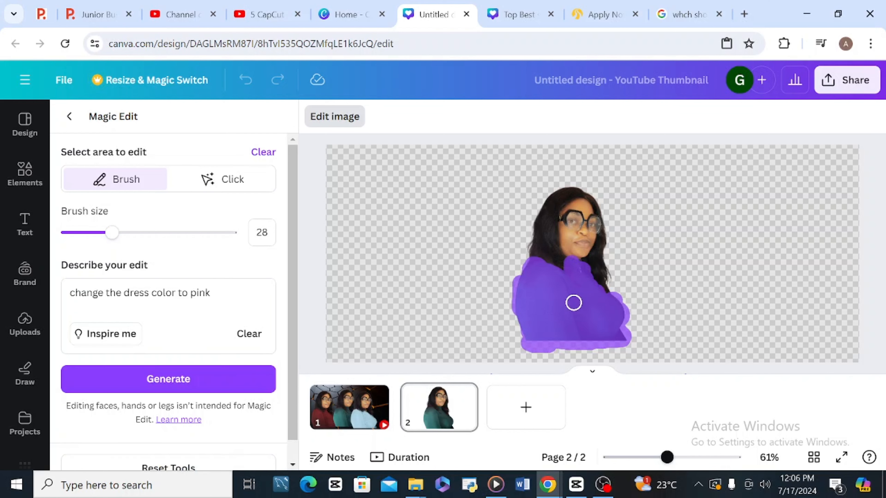
click(145, 381)
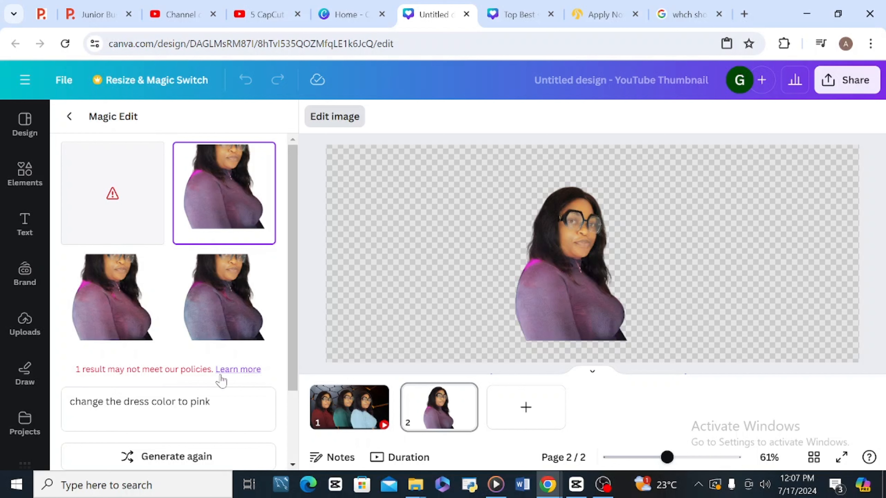
Step: Generate the pink dress variations again, choose the first one and leave Magic Edit
drag(294, 384, 294, 460)
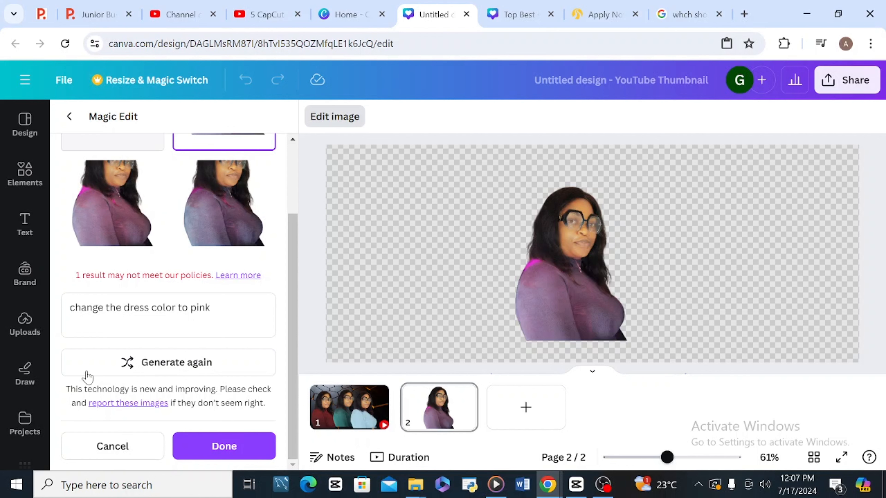
click(156, 363)
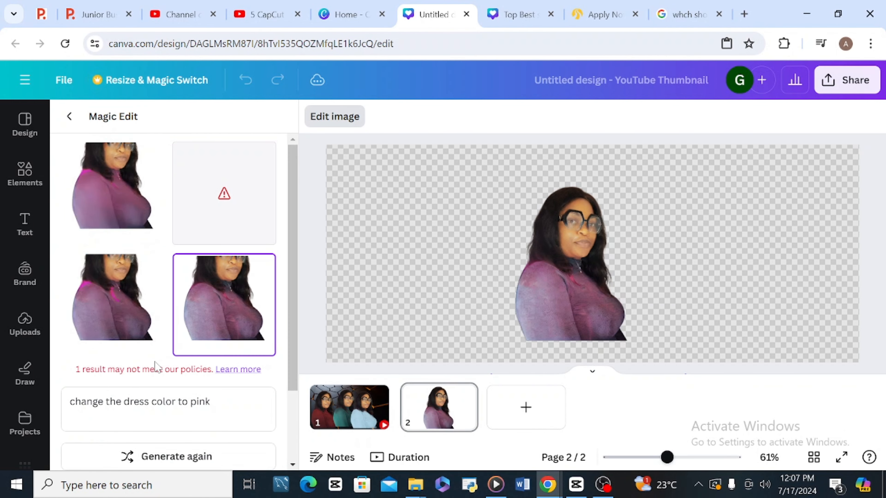
click(82, 197)
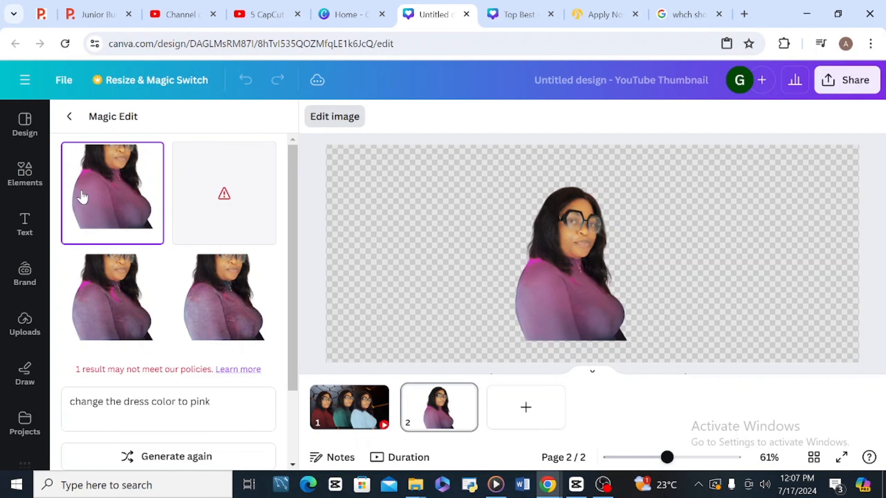
click(328, 117)
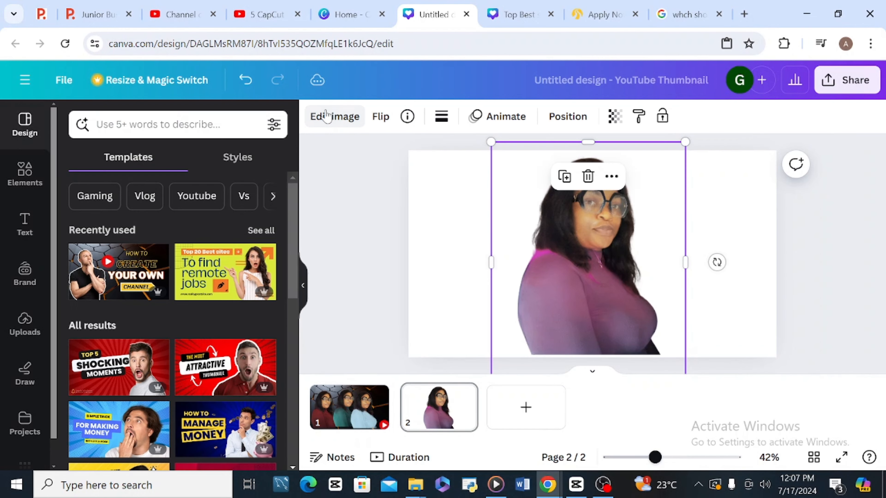
Step: Copy the pink-dress picture from page 2 to page 1 and place it at the thumbnail's right edge
right_click(581, 286)
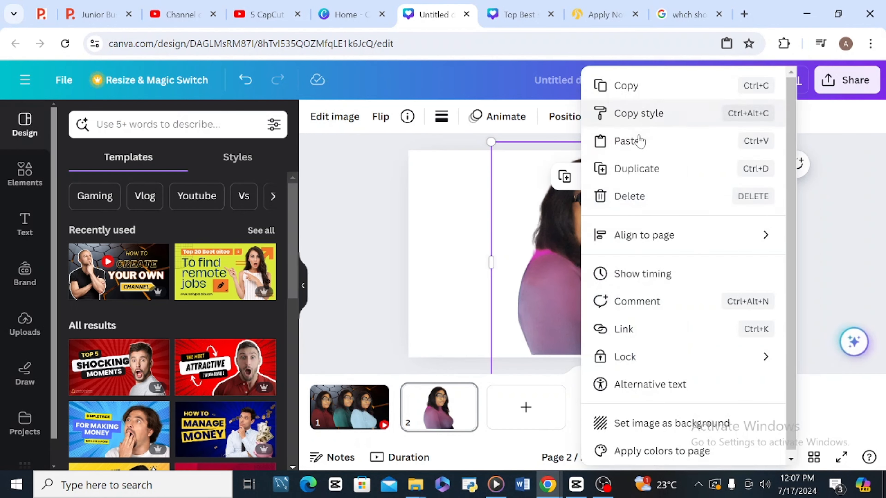
right_click(637, 138)
click(693, 88)
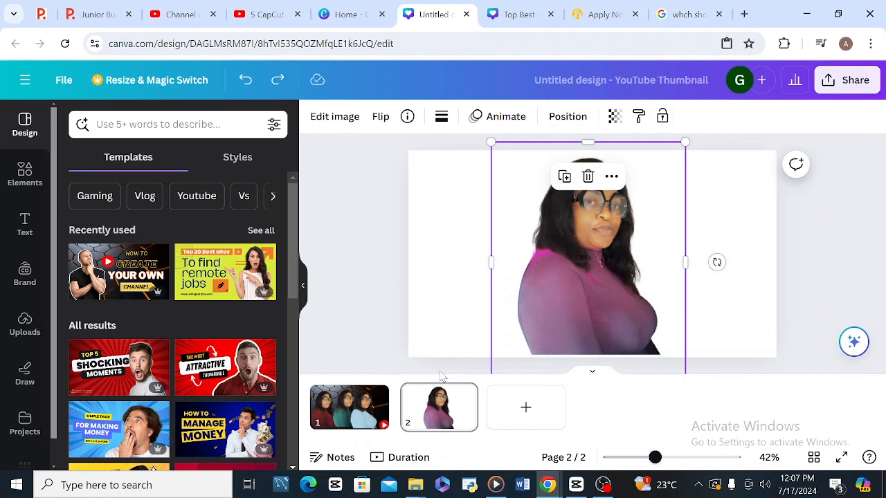
click(368, 413)
click(341, 240)
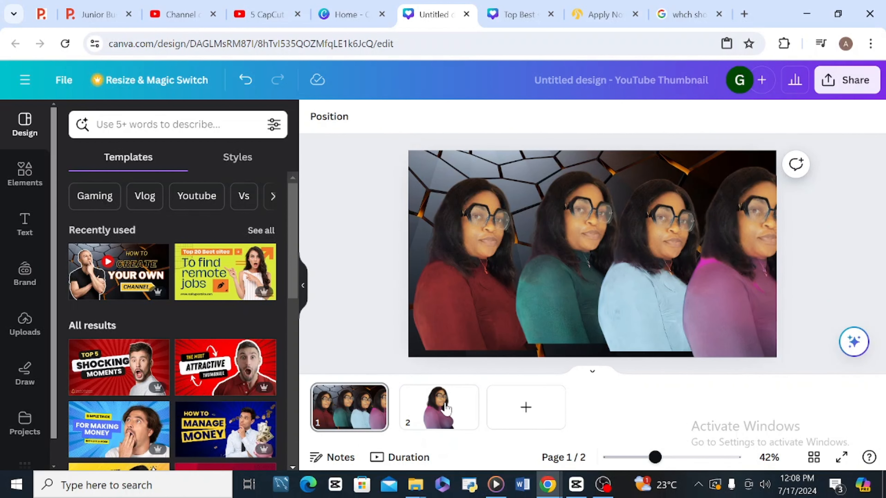
Step: Generate Magic Edit variations of the teal-dress picture with "change the shirt color to yellow" and choose the first one
click(441, 409)
click(375, 407)
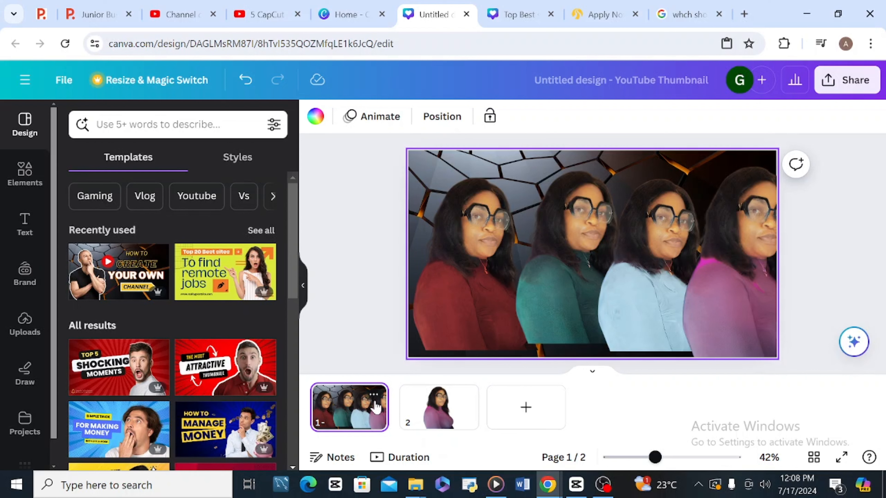
click(541, 328)
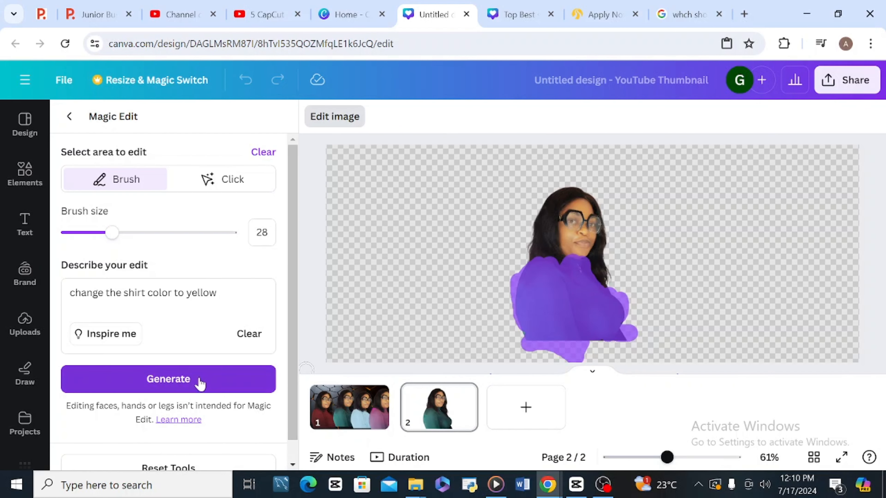
click(198, 381)
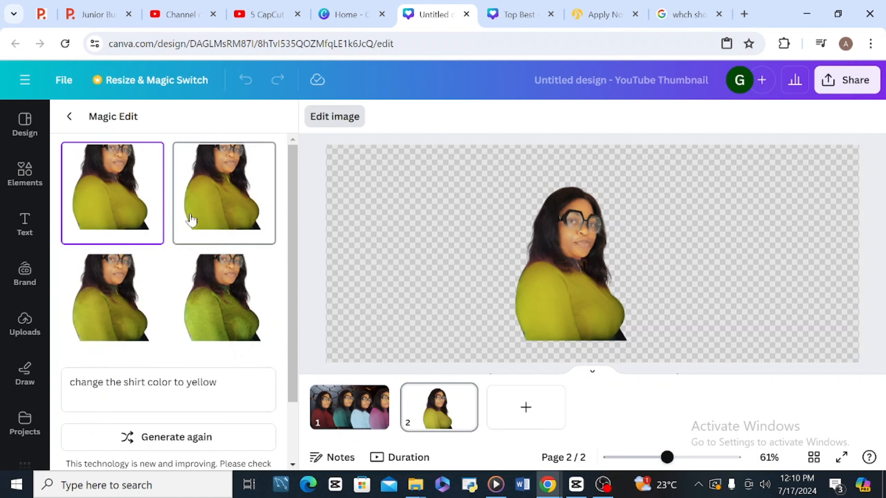
click(213, 214)
click(115, 315)
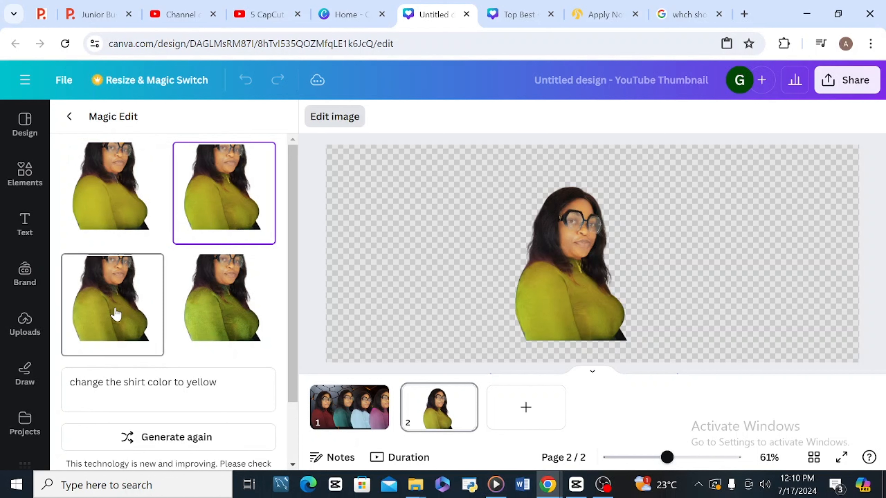
click(112, 238)
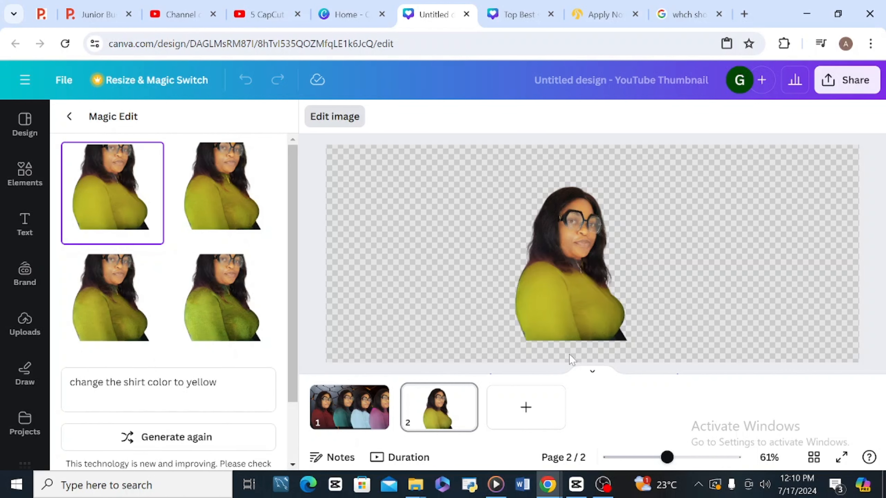
Step: Copy the yellow-dress picture from page 2 to page 1 and place it between the red-dress and teal-dress pictures
right_click(653, 290)
click(700, 85)
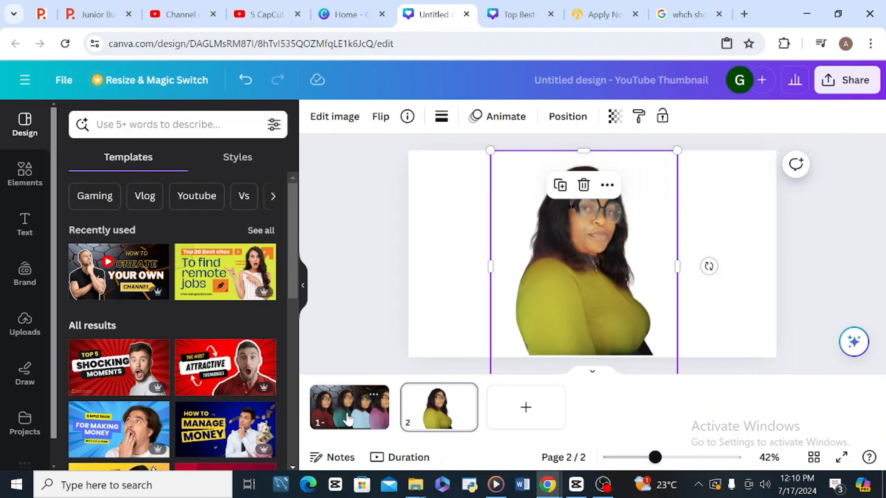
click(349, 407)
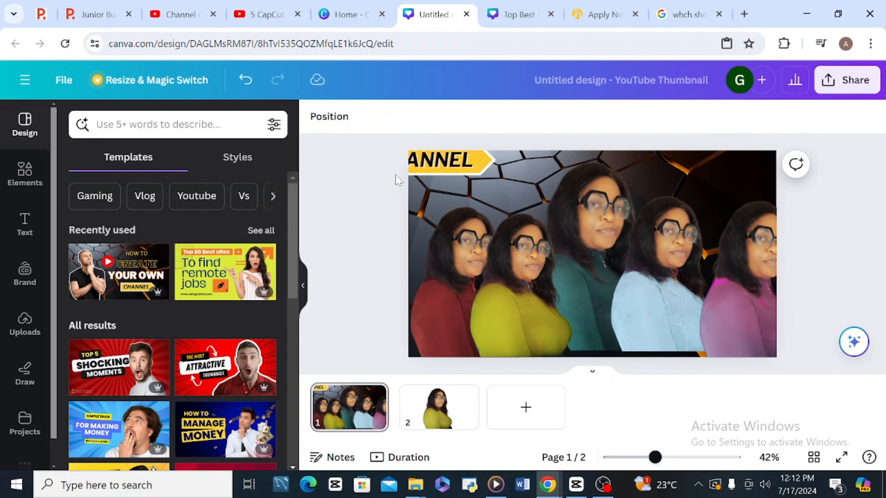